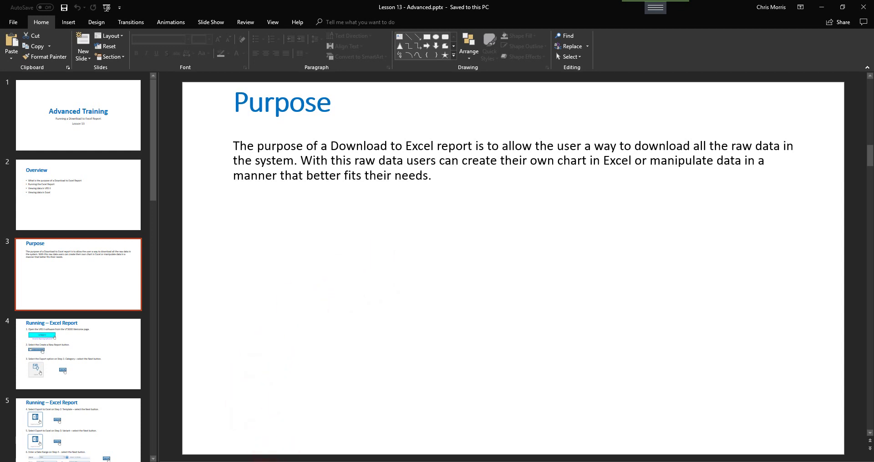
Step: Switch to VersaCall Reporting Software II in the browser and start a new report in the Export category
key(alt+Tab)
click(184, 130)
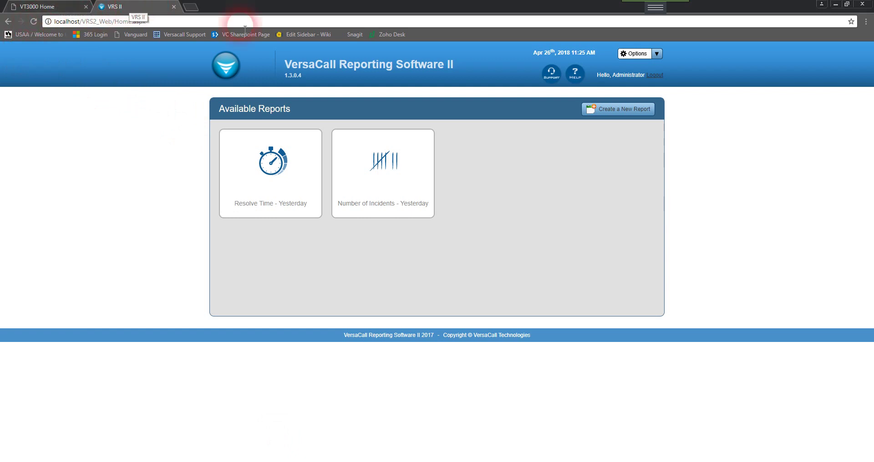
click(624, 112)
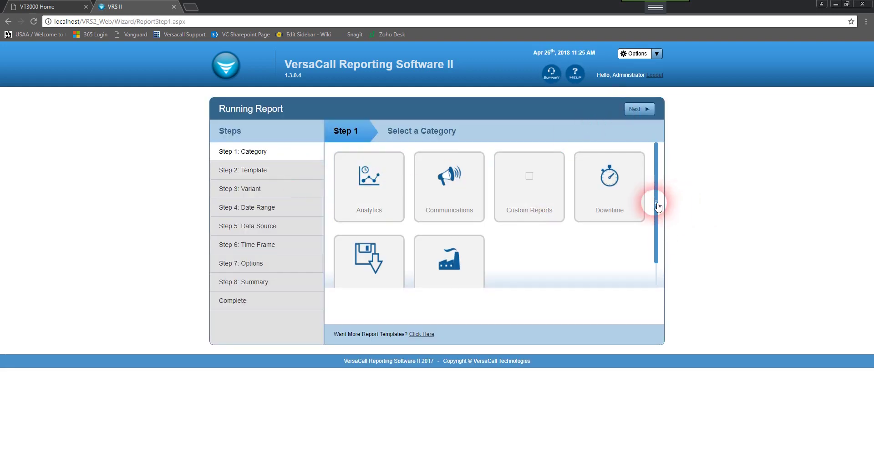
drag(655, 200, 656, 226)
click(367, 235)
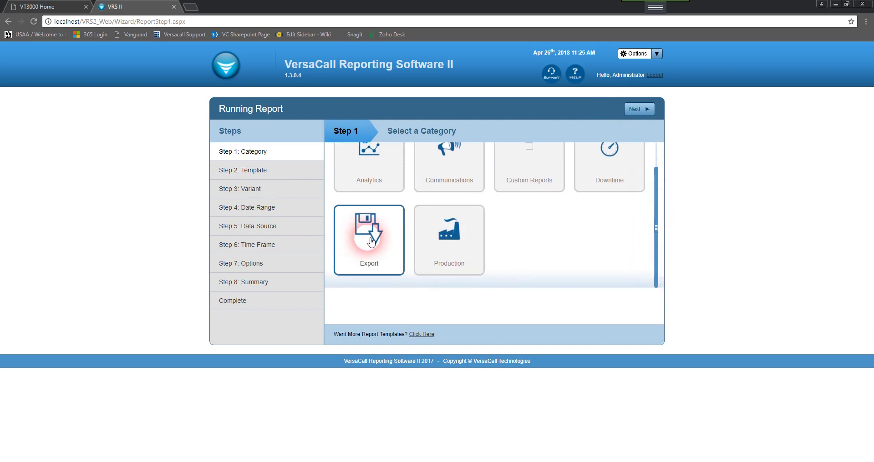
click(642, 110)
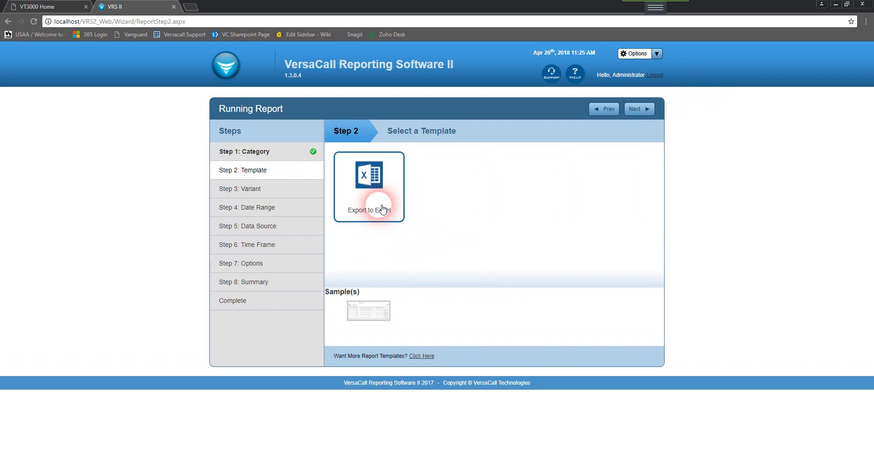
Step: Choose the Export to Excel template with the Excel Export variant and continue to the date range
click(382, 209)
click(639, 110)
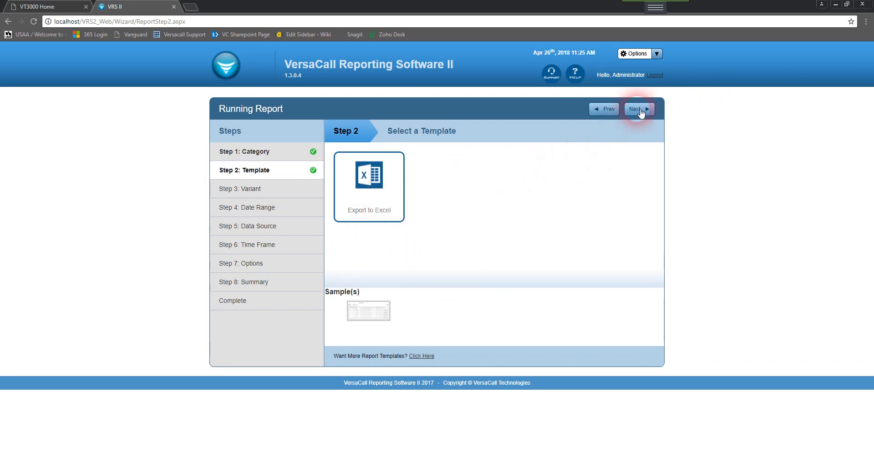
click(549, 250)
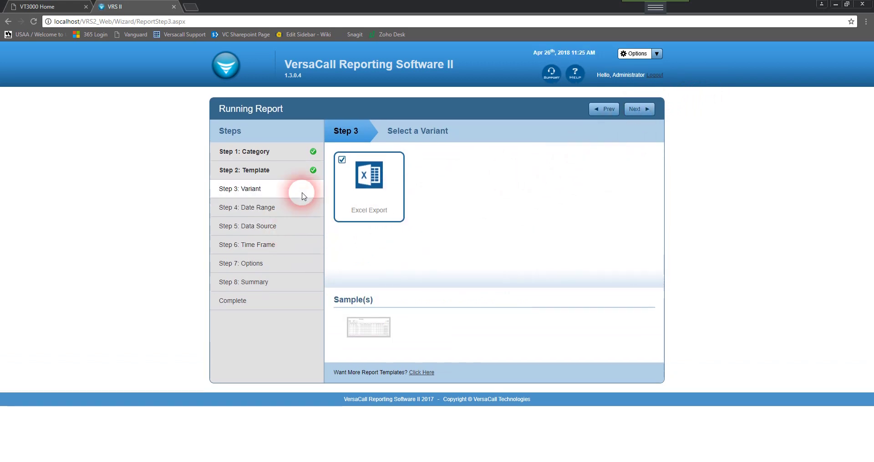
click(634, 109)
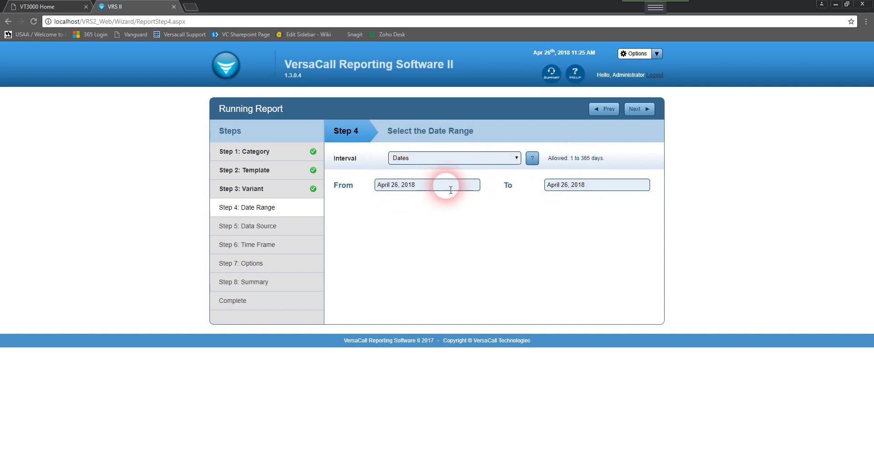
Step: Set the report's start date to February 6, 2018
click(432, 187)
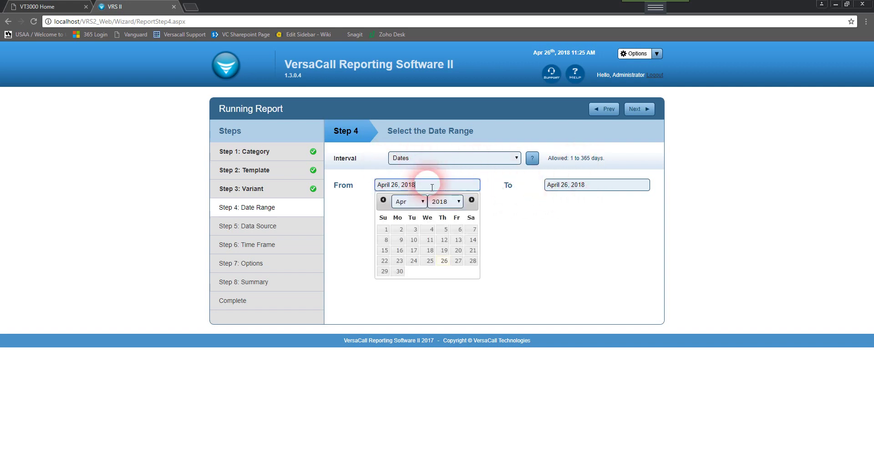
click(384, 200)
click(383, 201)
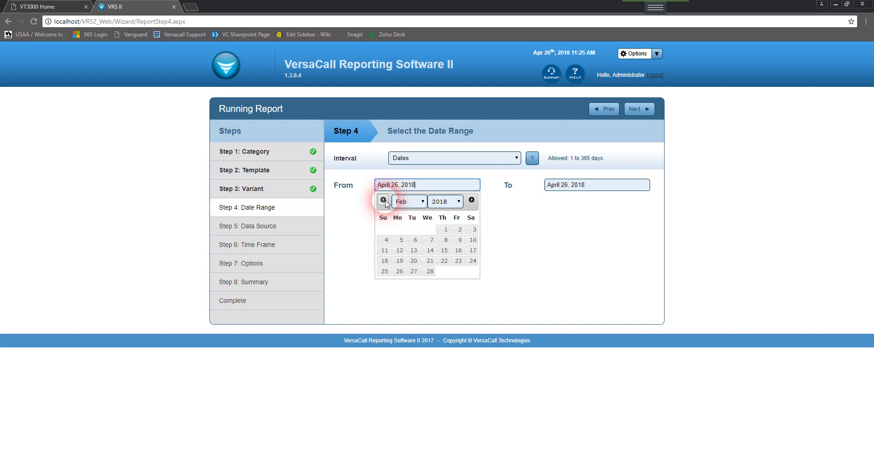
click(414, 240)
Step: Change the report's start date back to April 26, 2018
click(419, 187)
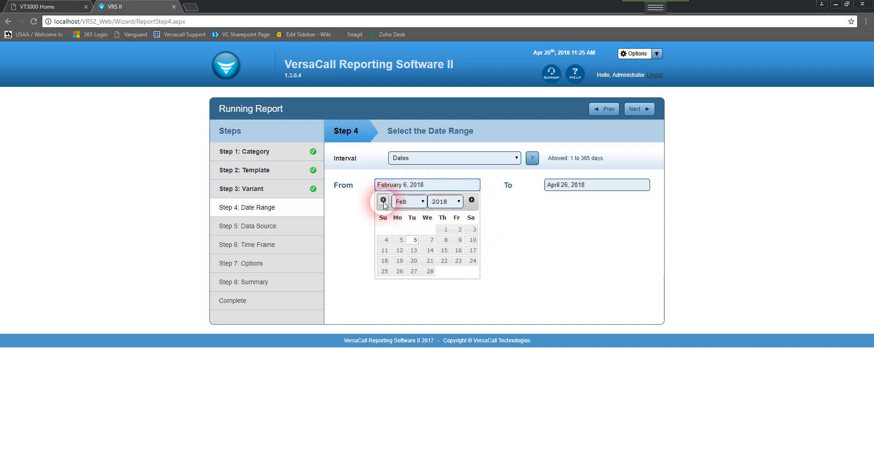
click(471, 200)
click(472, 200)
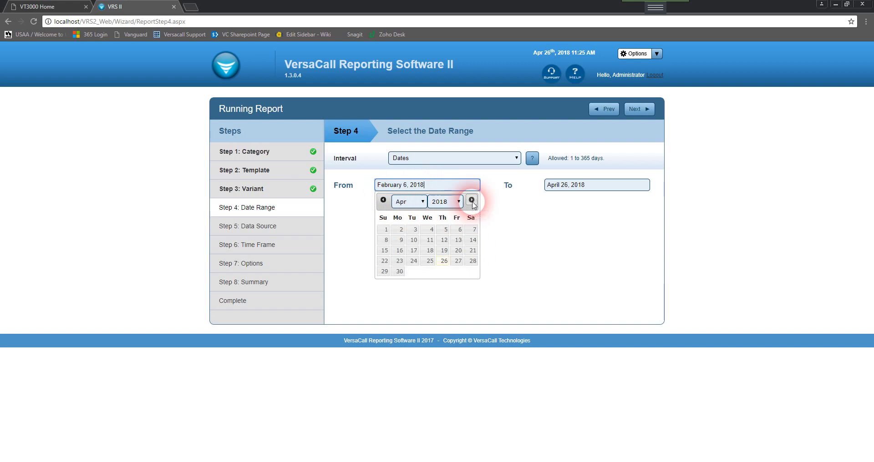
click(448, 267)
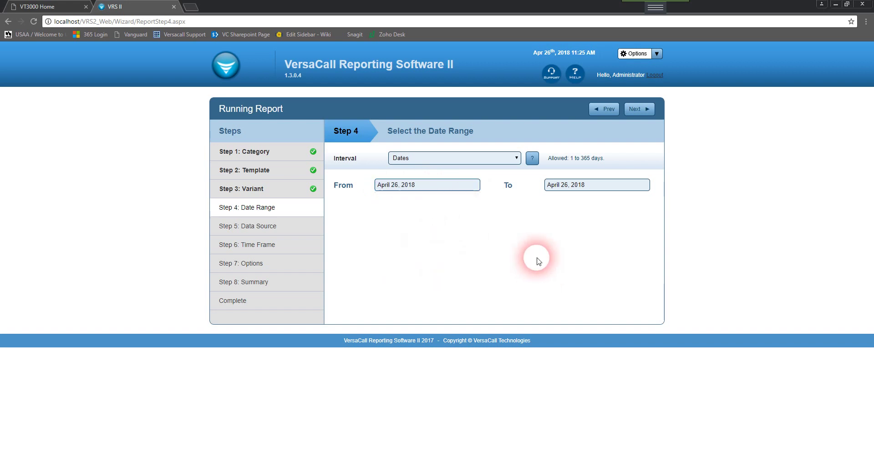
Step: Switch the date interval to Weeks and look through the available starting weeks
click(510, 160)
click(432, 183)
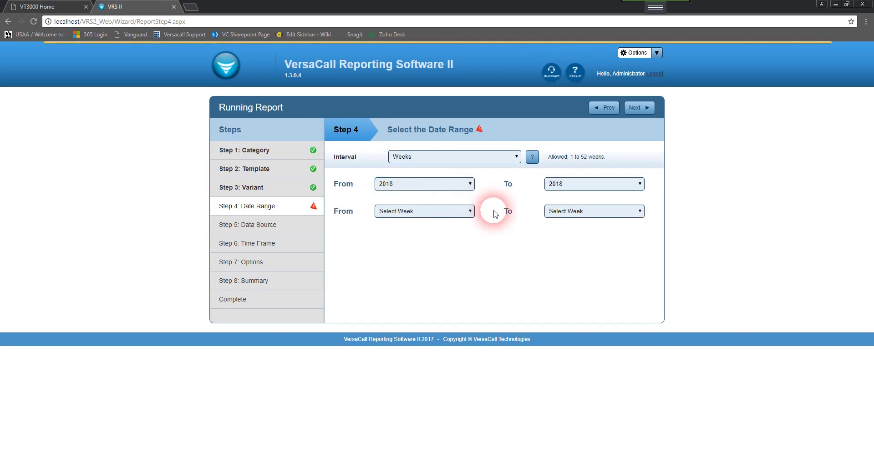
click(432, 213)
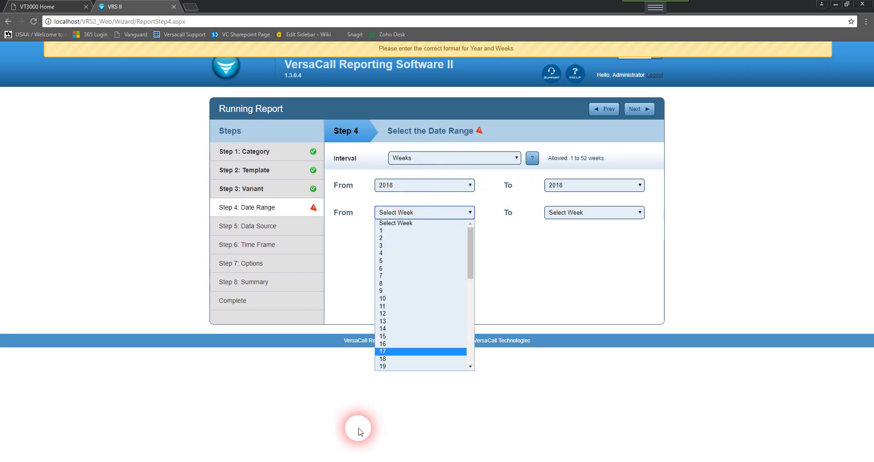
click(531, 280)
Step: Switch the date interval to Months and look through the available starting months
click(487, 158)
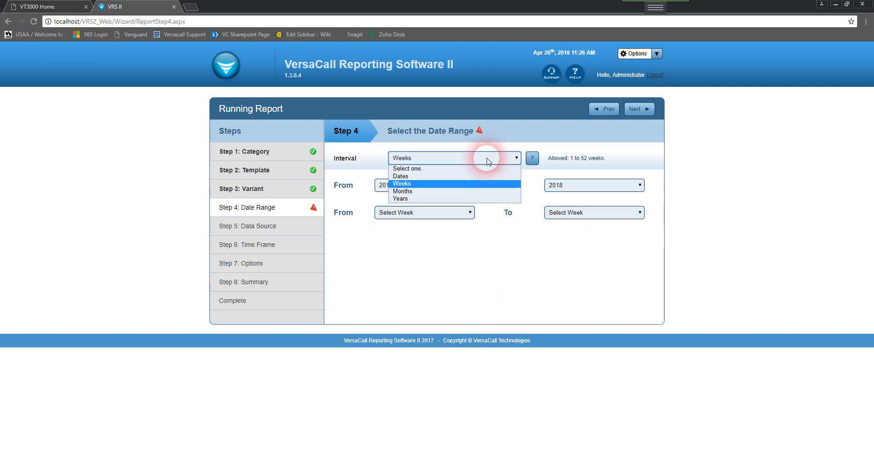
click(450, 191)
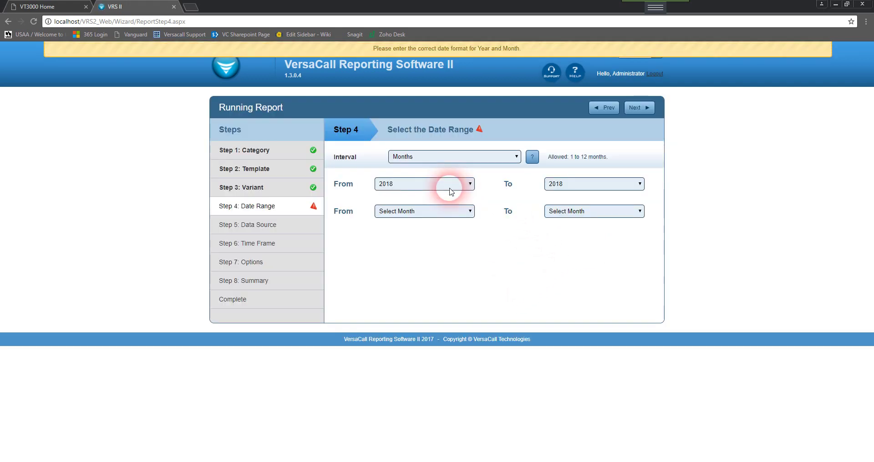
click(443, 212)
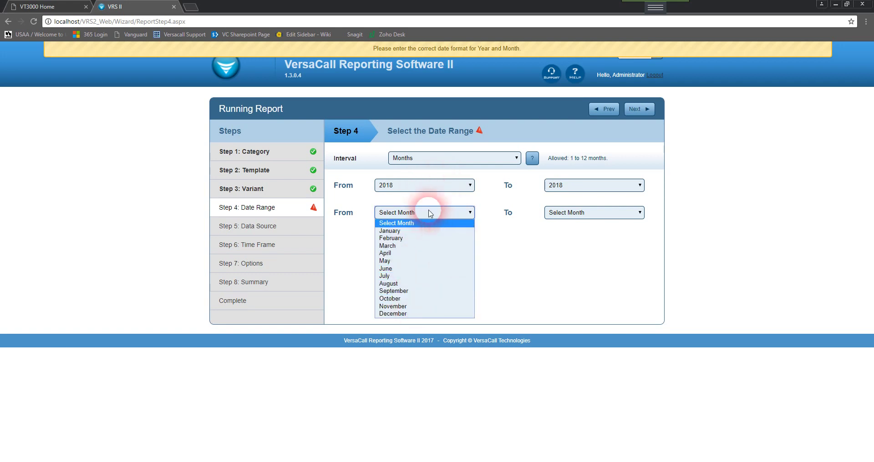
Step: Switch the date interval to Years and set the starting year to 2017
click(494, 159)
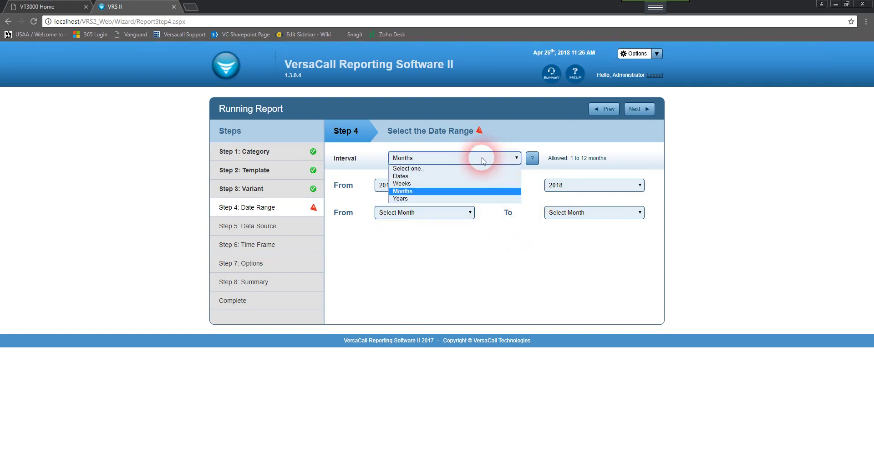
click(428, 197)
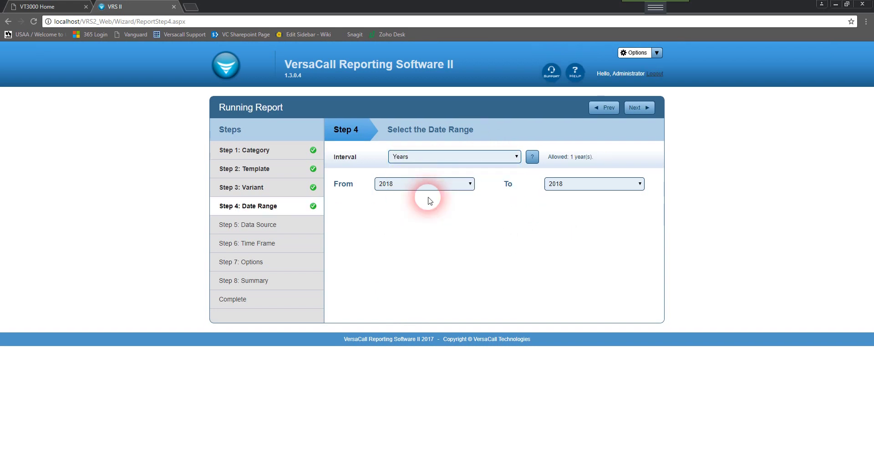
click(386, 186)
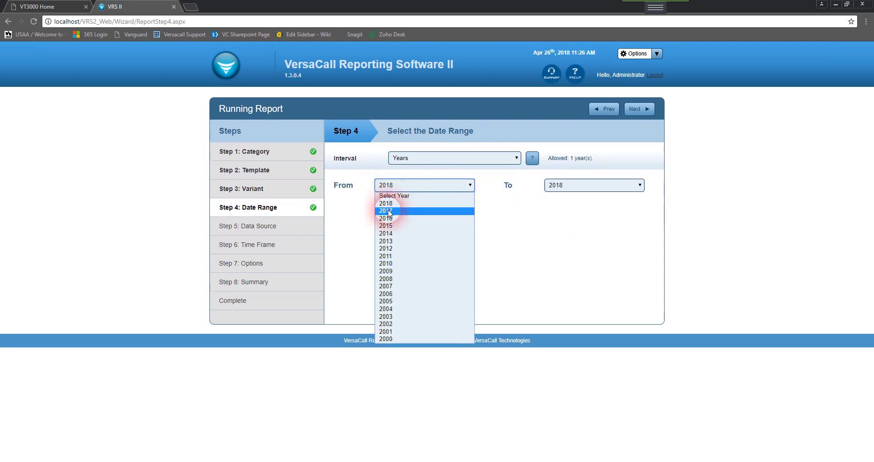
click(412, 211)
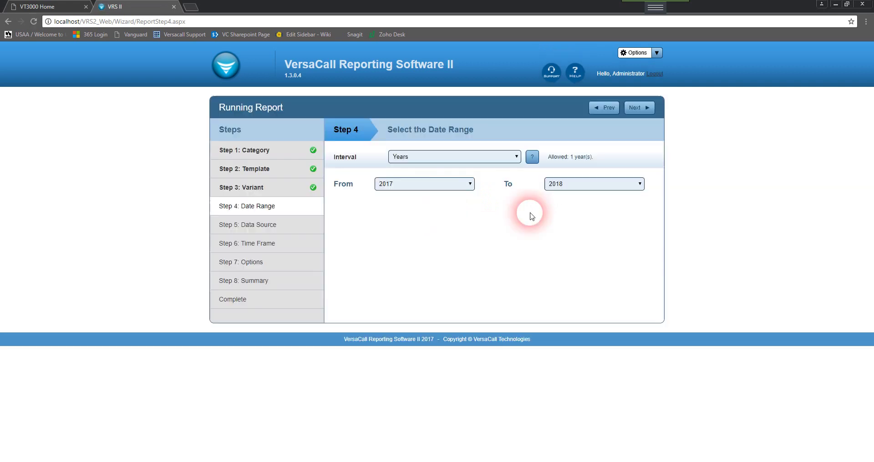
Step: Set the interval to Dates with April 26, 2018 as both start and end date, and continue to the data source
click(486, 159)
click(457, 178)
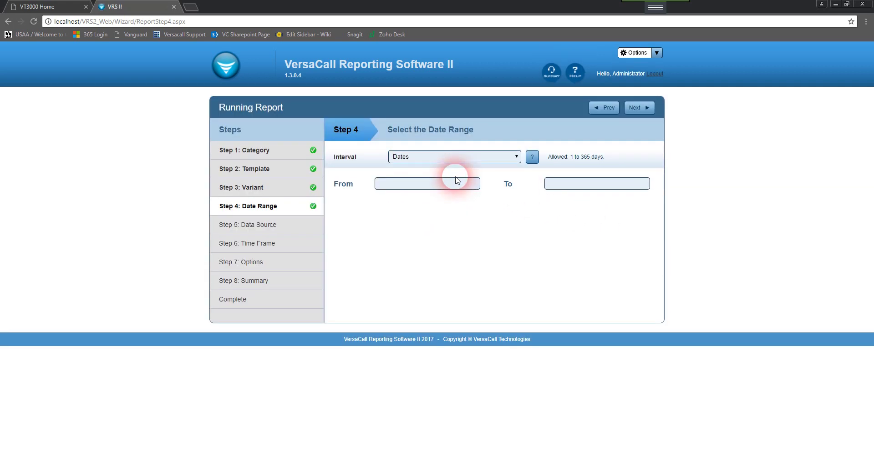
click(452, 184)
click(444, 260)
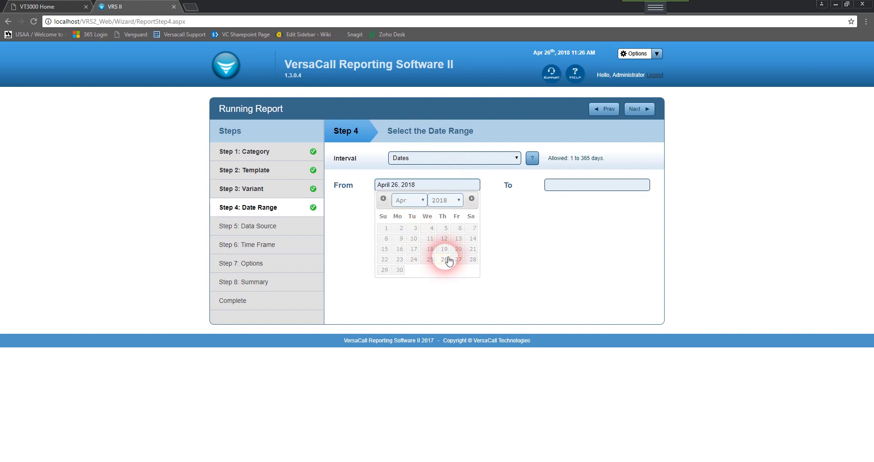
click(578, 185)
click(613, 262)
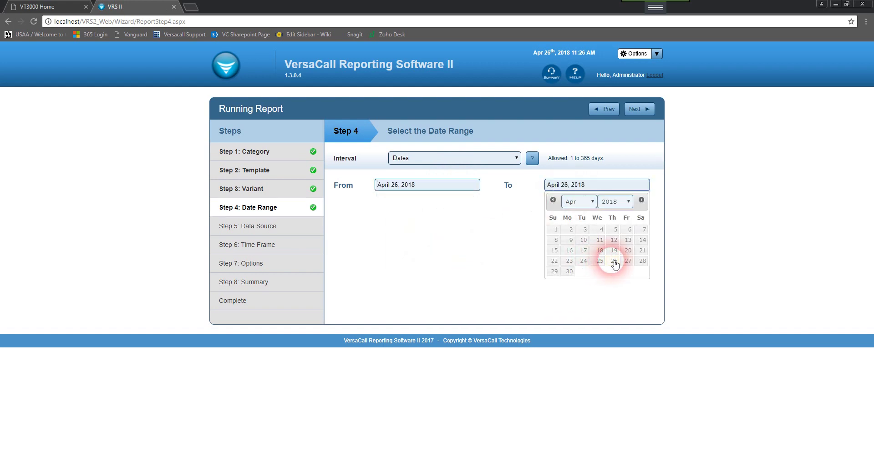
click(646, 109)
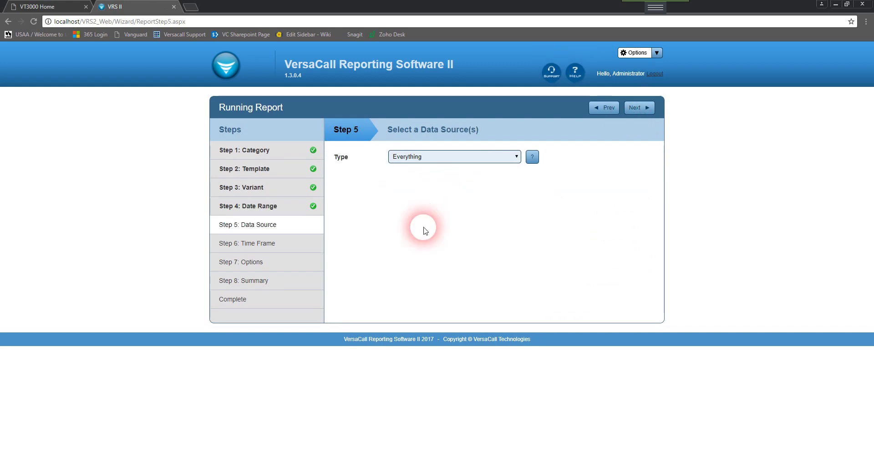
Step: Set the data source type to Input Devices and select both Machine 1 and Wireless Lights 1
click(476, 158)
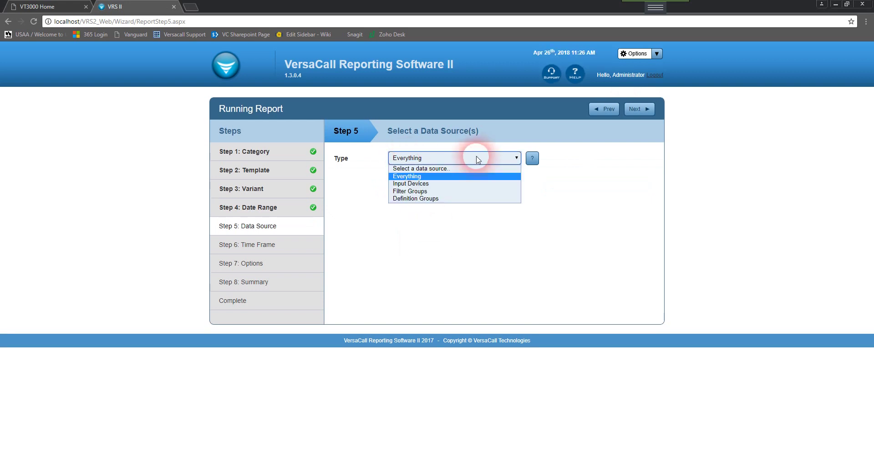
click(449, 184)
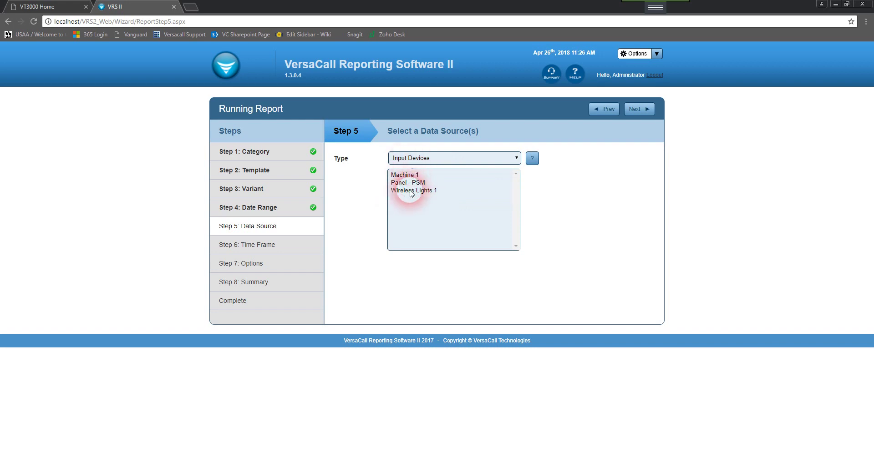
click(412, 176)
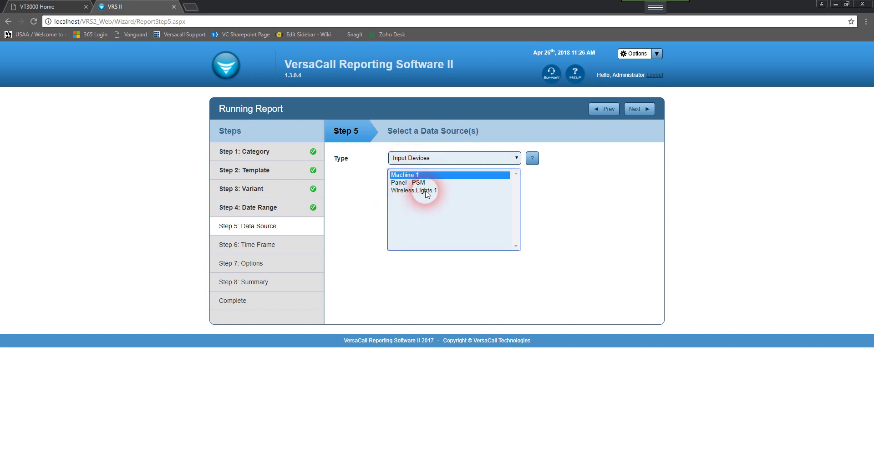
ctrl+click(426, 192)
Step: Set the data source type to Filter Groups and select both 4085 Downtime and Ceiling Sys Low Material
click(478, 158)
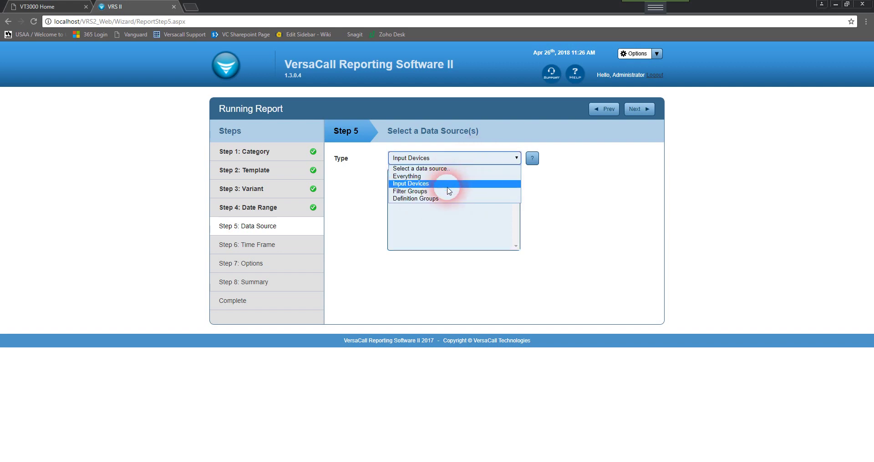
click(446, 192)
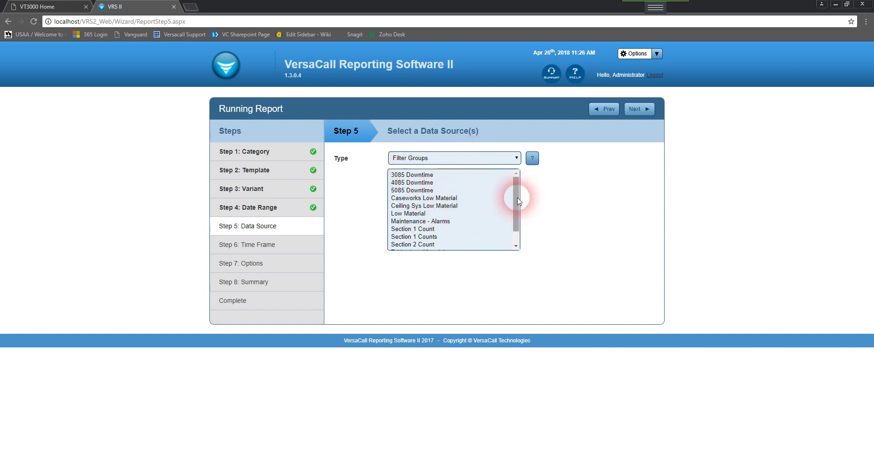
drag(516, 196, 517, 179)
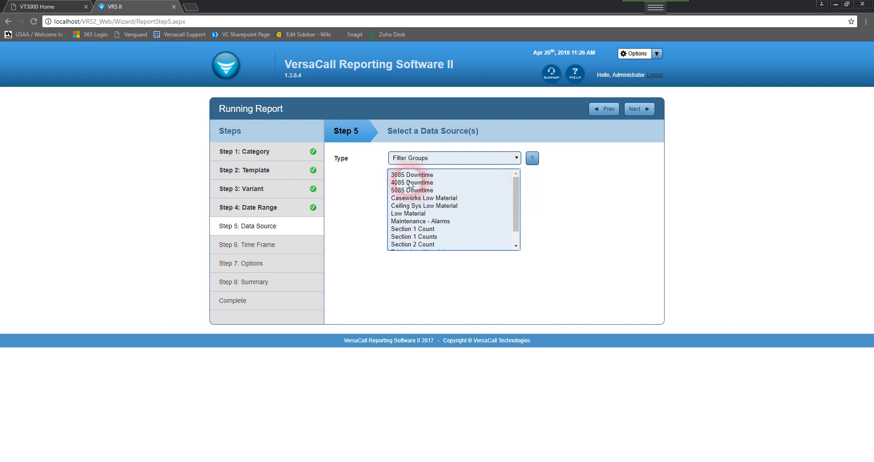
click(412, 182)
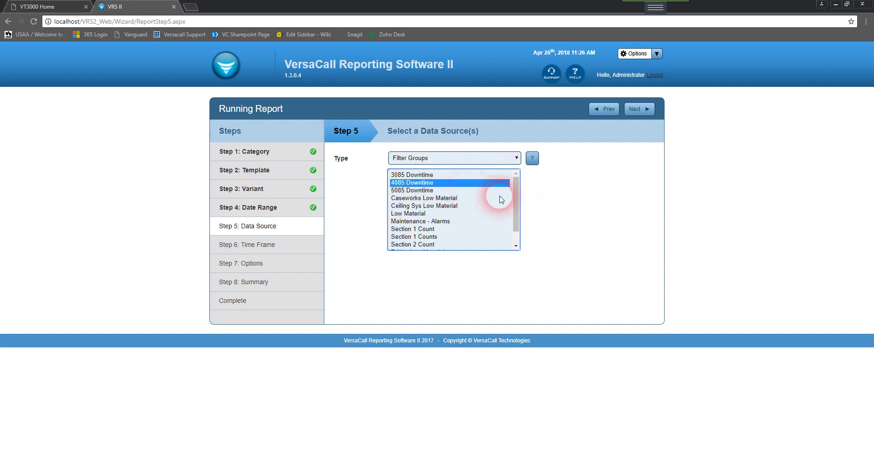
ctrl+click(453, 206)
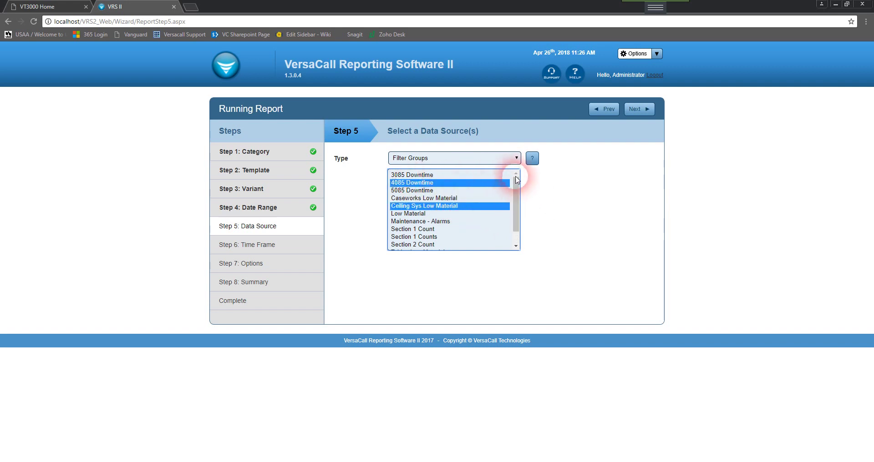
Step: Set the data source type to Input Devices, select Panel - PSM, and continue to the time frame
click(517, 159)
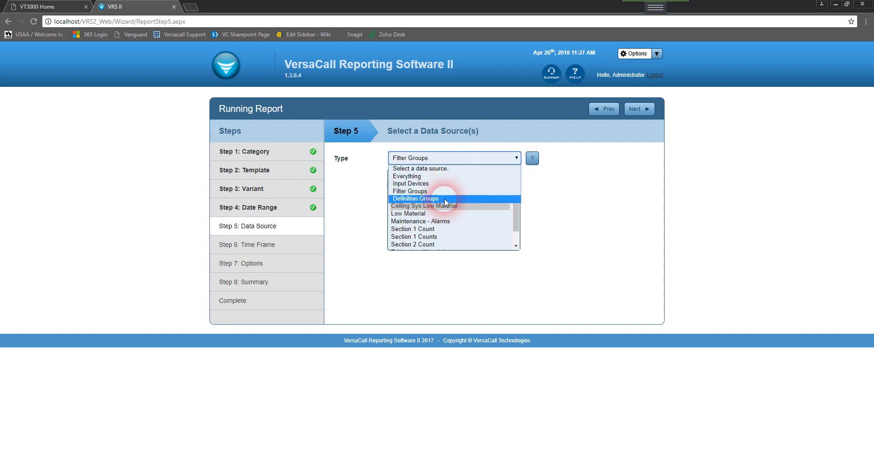
click(416, 185)
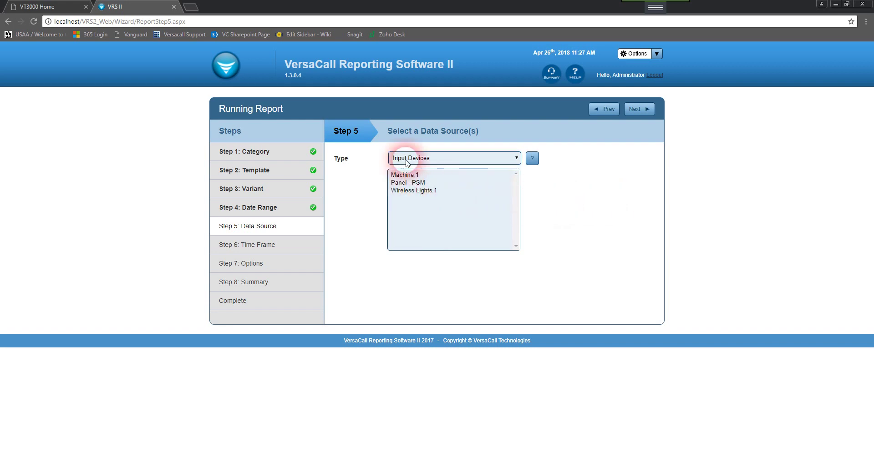
click(418, 184)
click(581, 212)
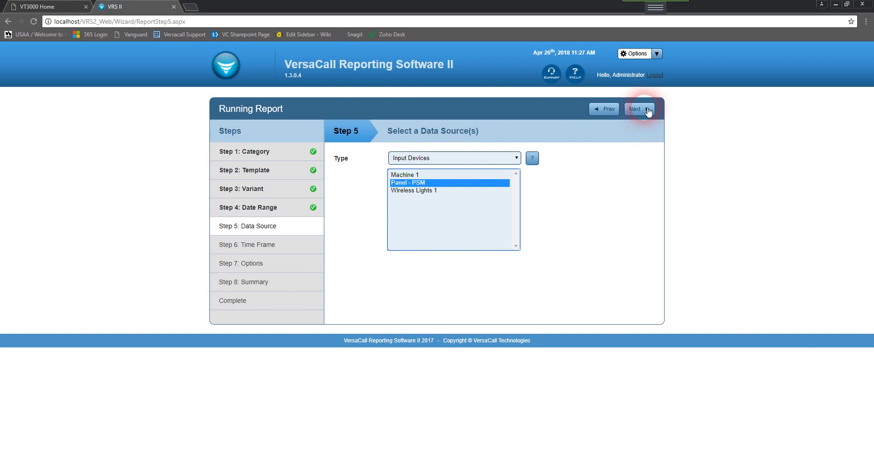
click(648, 111)
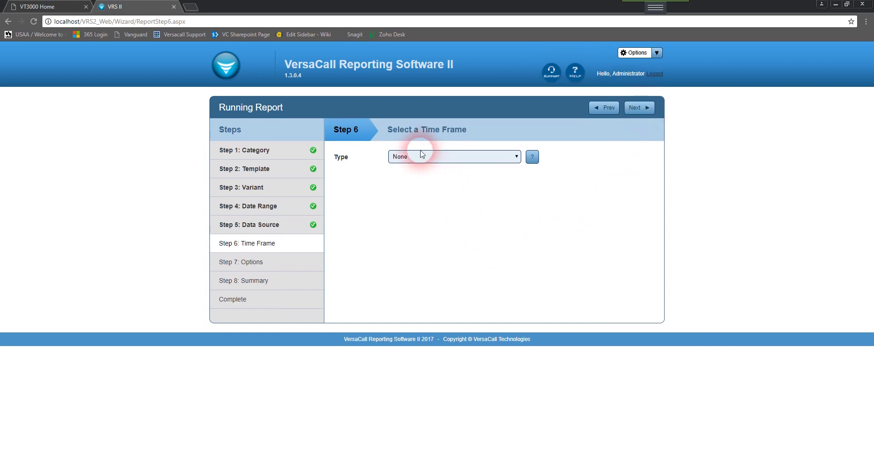
Step: Set the time frame type to Full Day with the Main Shift schedule
click(506, 160)
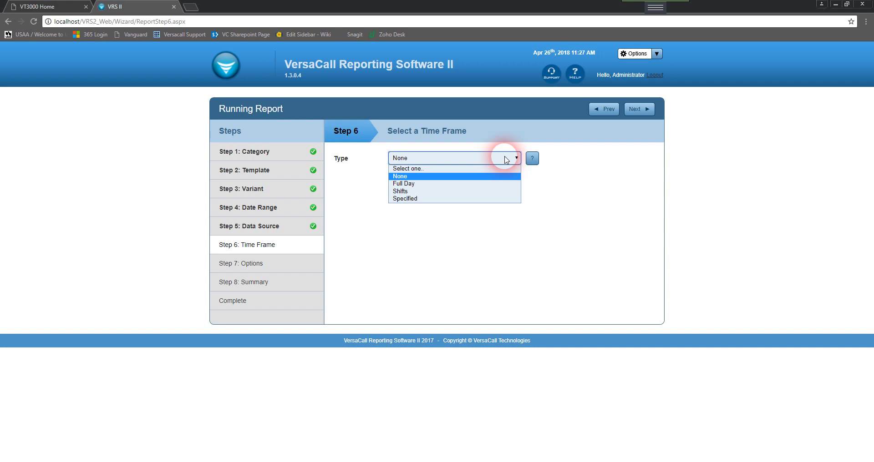
click(453, 183)
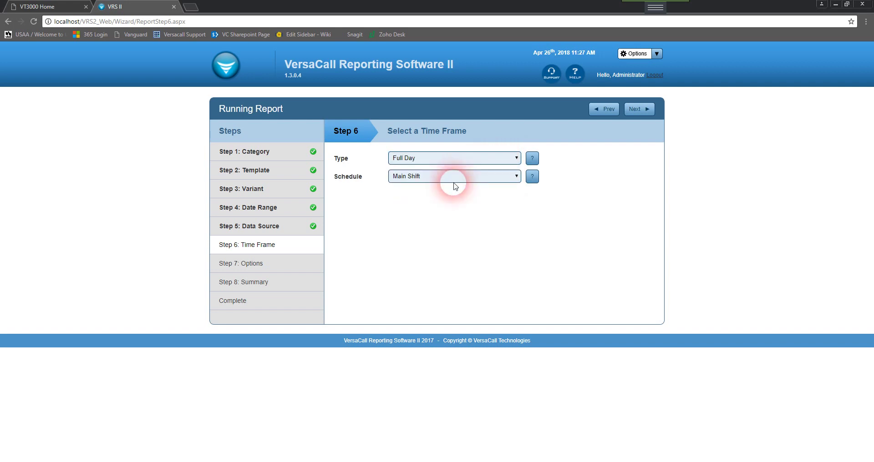
click(416, 180)
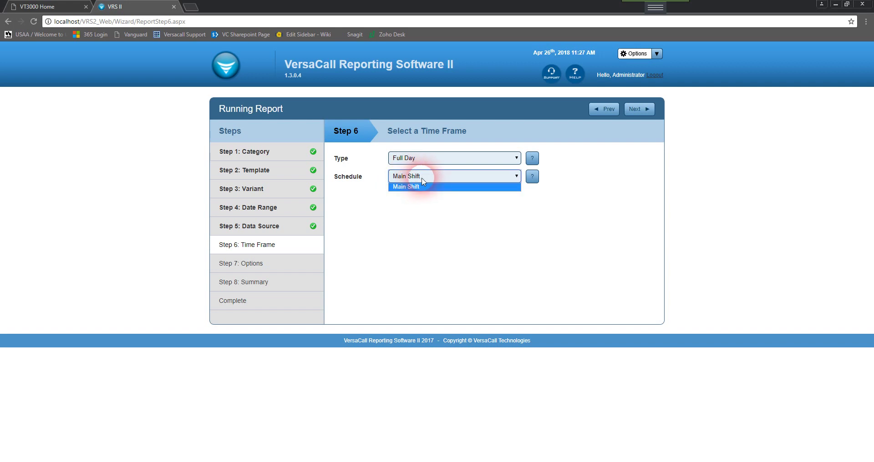
click(423, 182)
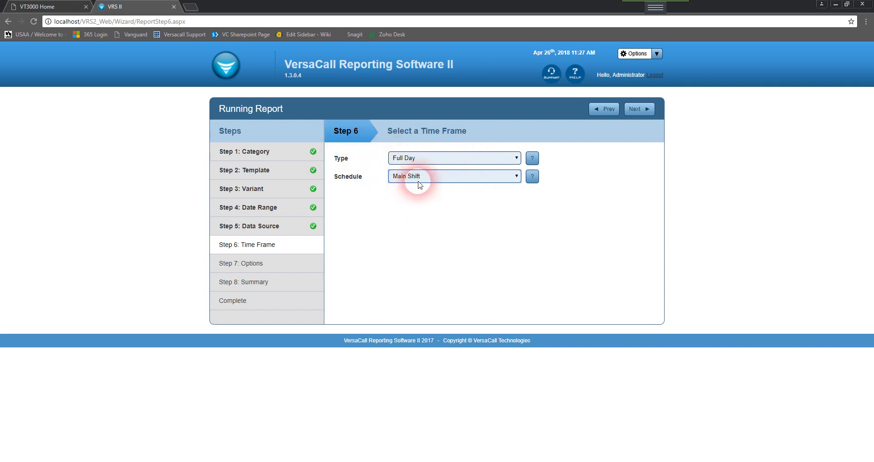
Step: Set the time frame type to Shifts and select the First shift of the Main Shift schedule
click(444, 160)
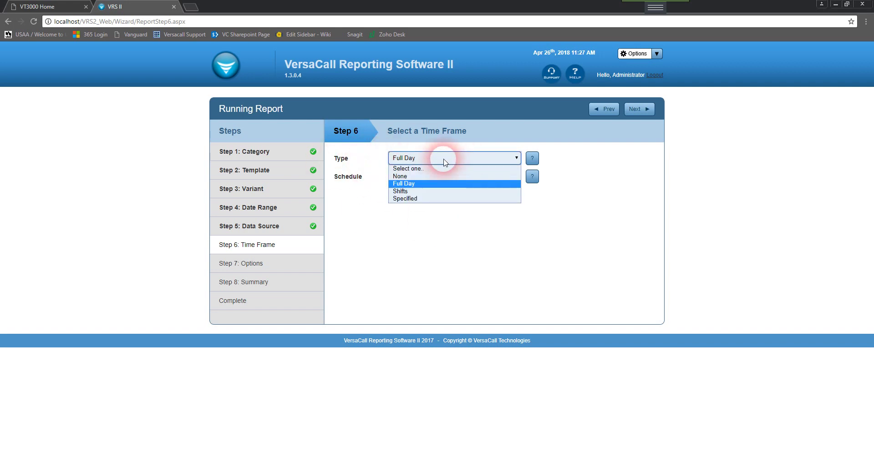
click(431, 191)
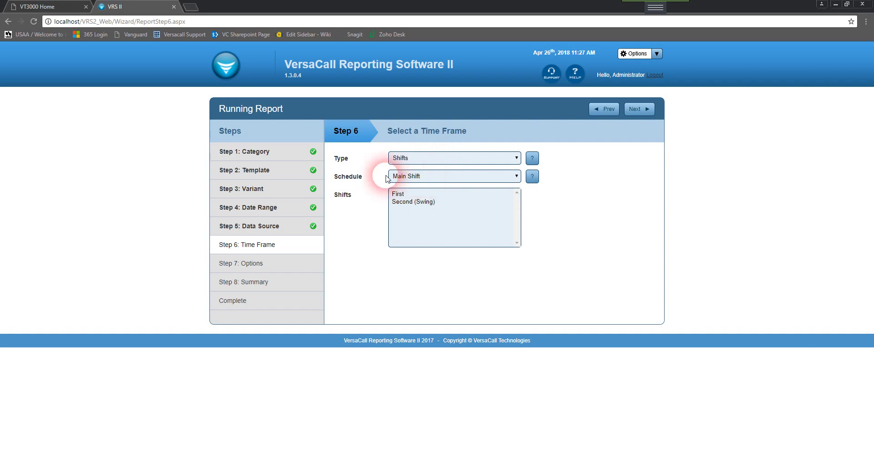
click(398, 196)
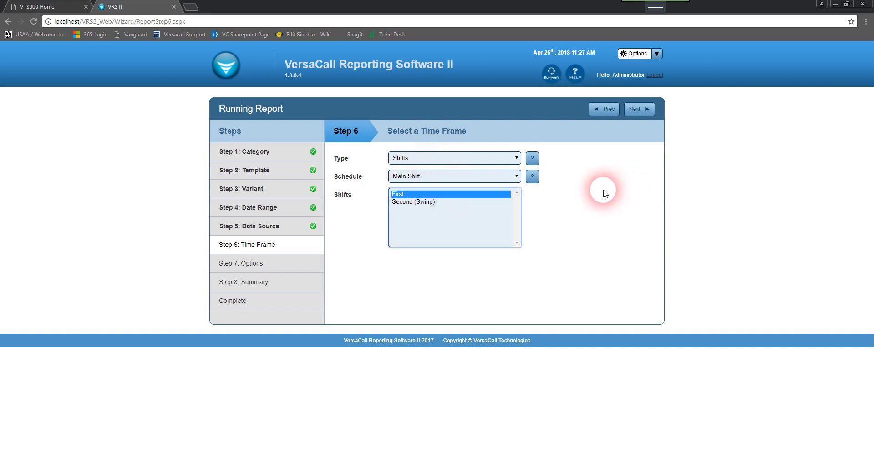
Step: Set the time frame type to Specified, from 8:00 am to 9:00 am
click(479, 159)
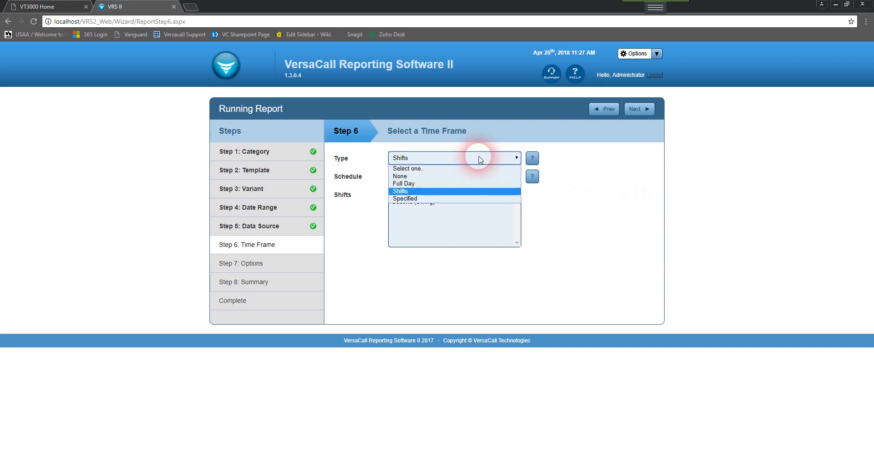
click(444, 199)
click(431, 176)
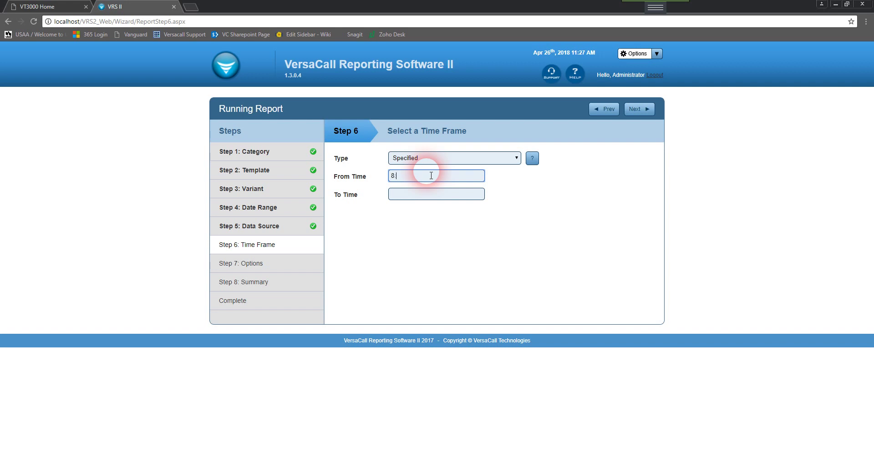
text(8:00 am)
key(Tab)
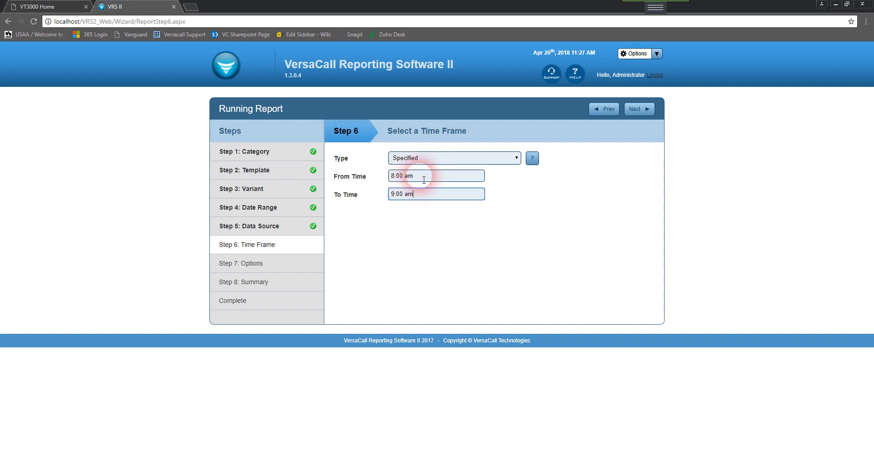
Step: Set the time frame type to None and continue to the report options
click(468, 160)
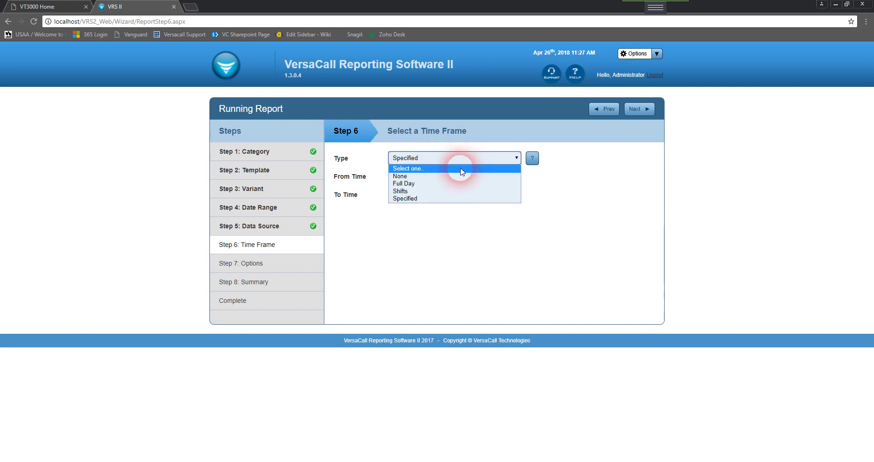
click(445, 177)
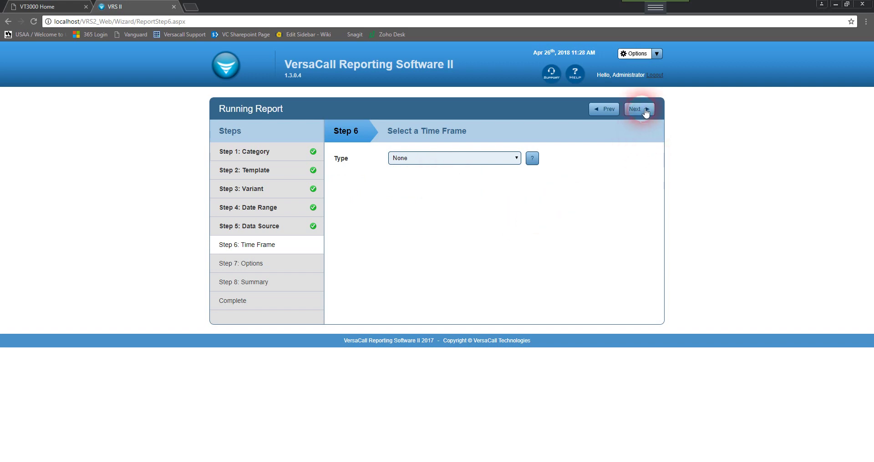
click(646, 111)
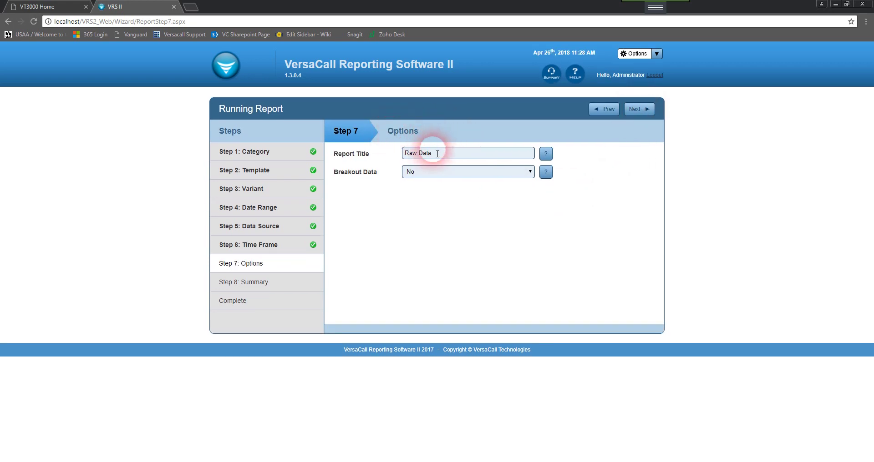
Step: Set the report title to Excel and Breakout Data to Yes, and run the report from its summary
drag(438, 155, 394, 155)
text(Excel)
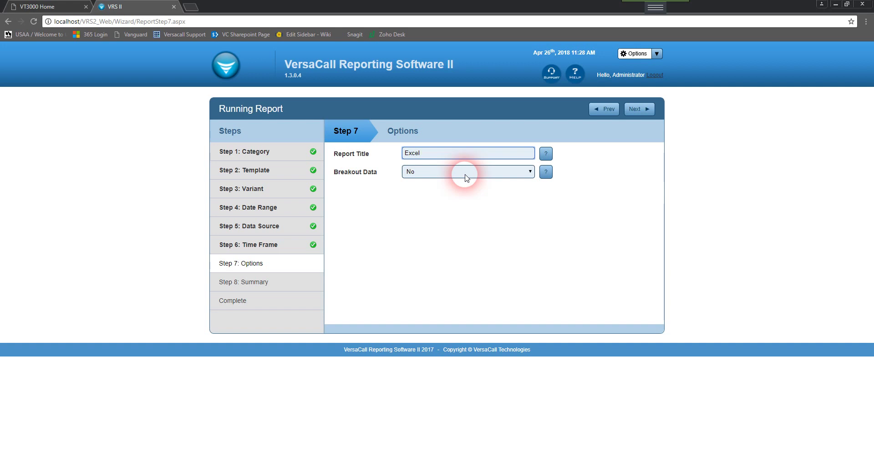
click(428, 172)
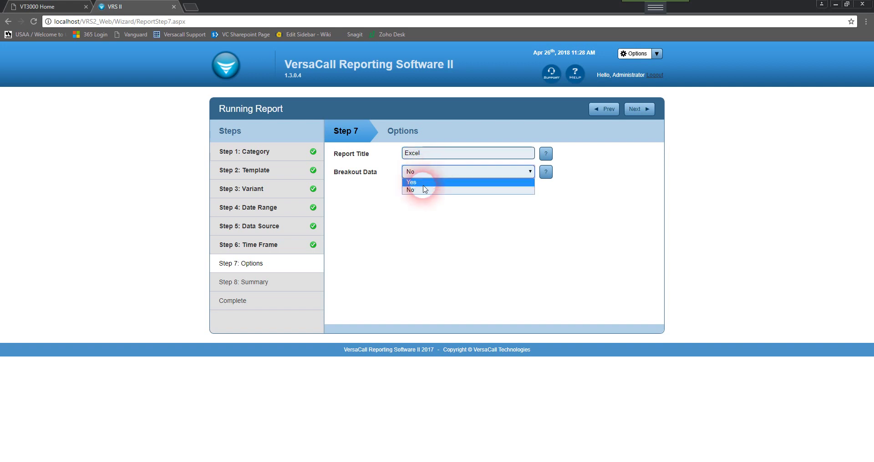
click(423, 188)
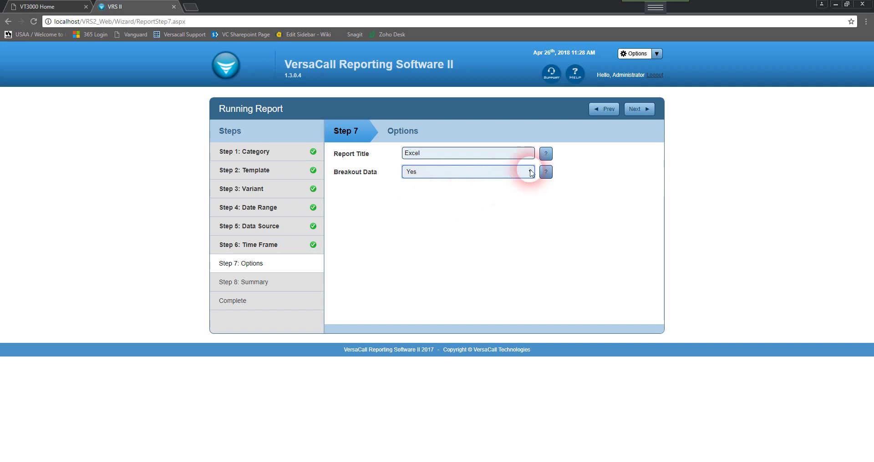
click(637, 109)
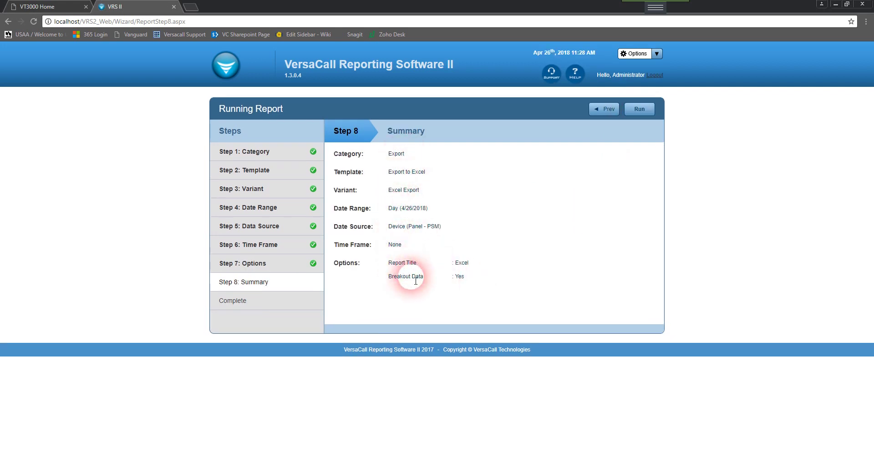
click(651, 112)
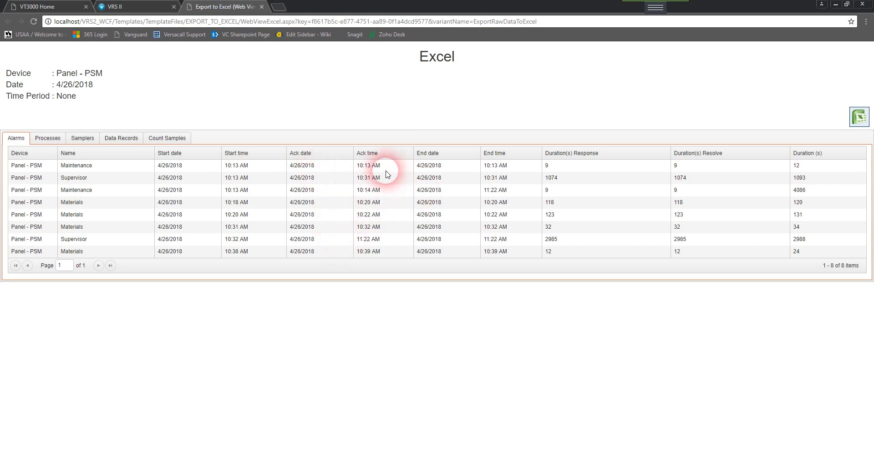
Step: Review the report's Processes, Samplers, Data Records, Count Samples and Alarms tables, including the page navigation below the alarms
click(44, 141)
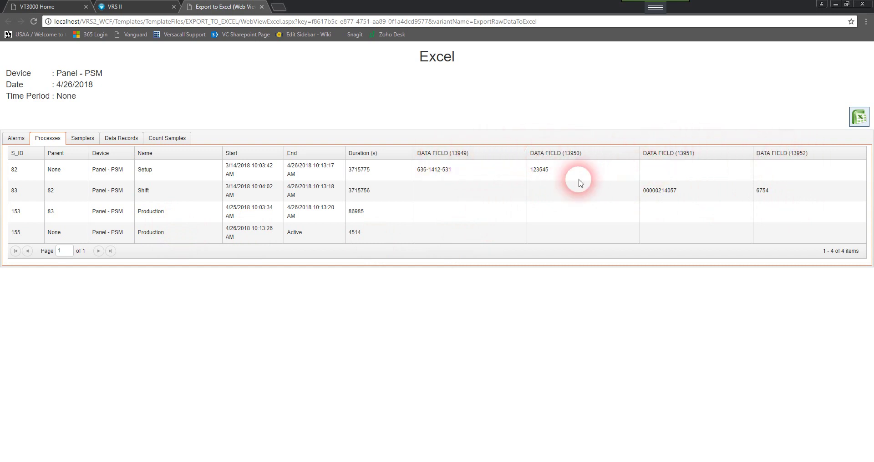
click(80, 138)
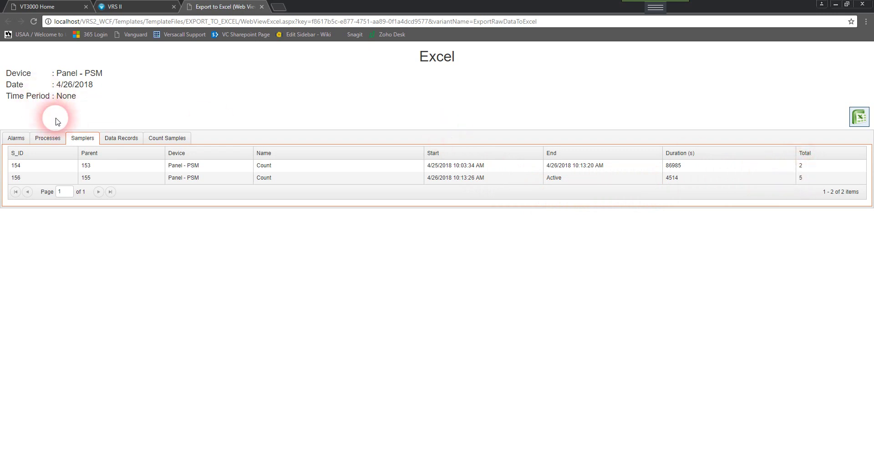
click(128, 142)
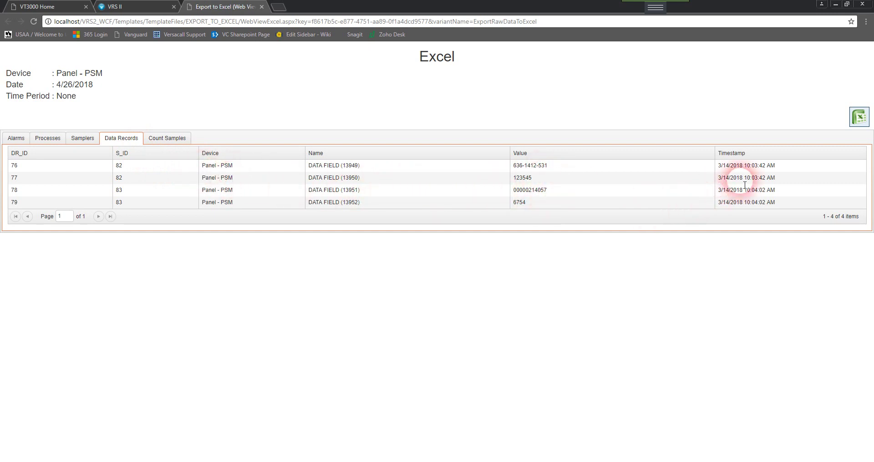
click(175, 140)
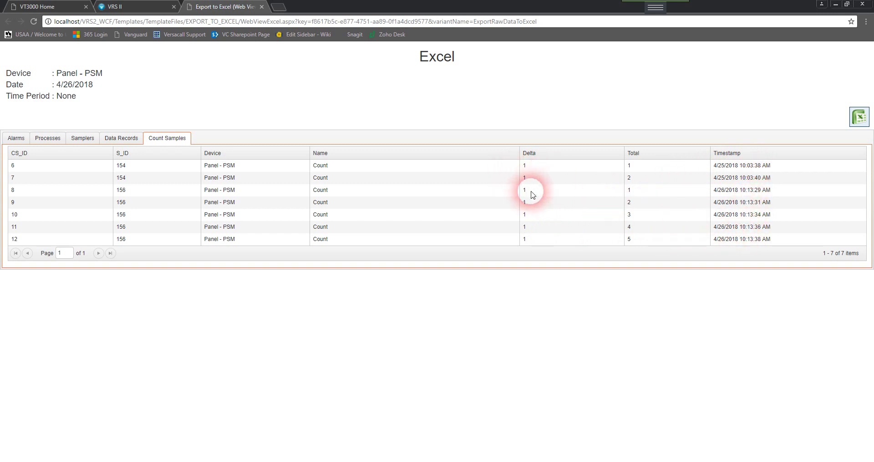
click(13, 138)
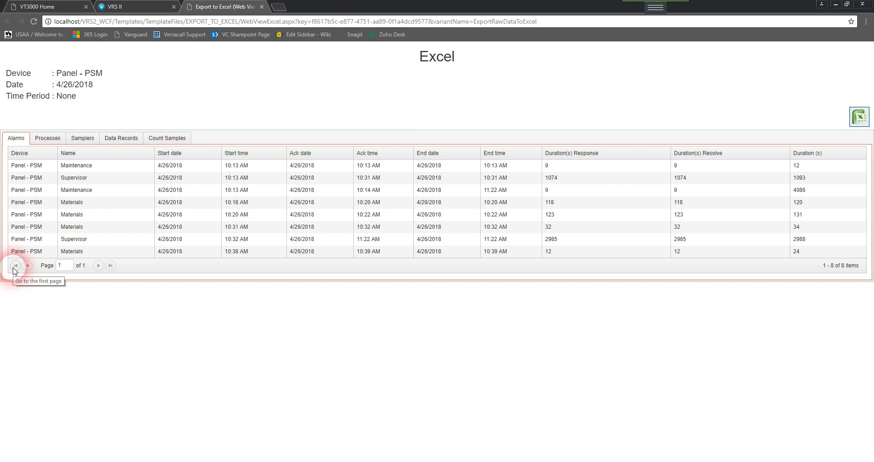
click(39, 267)
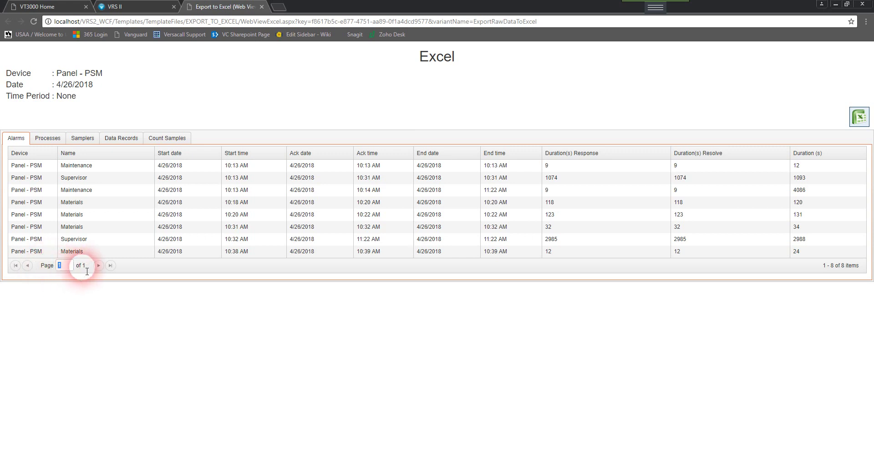
click(136, 269)
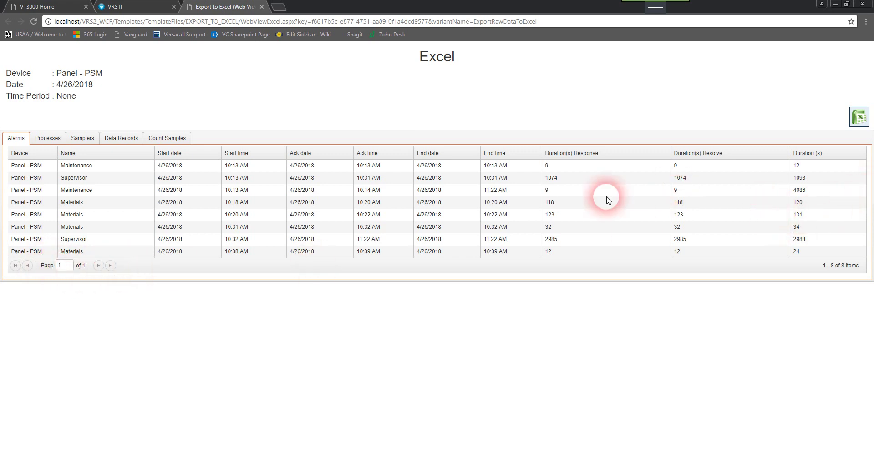
Step: Download the report as an Excel workbook and open the downloaded file in Excel
click(859, 117)
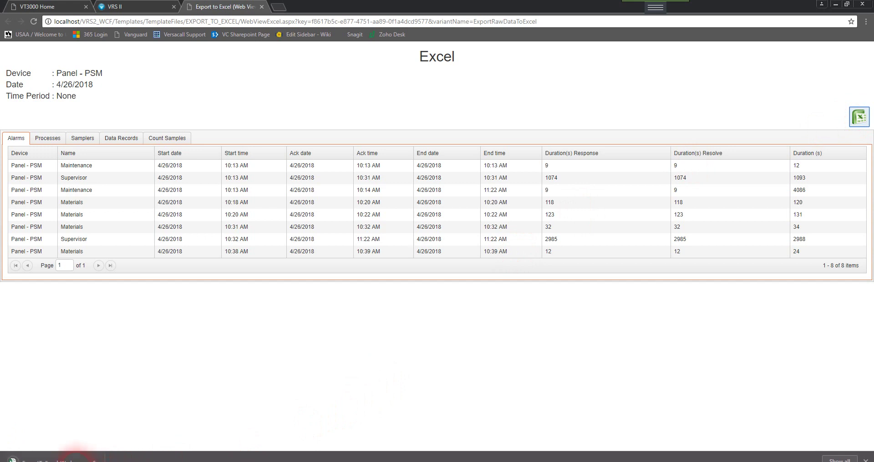
click(66, 459)
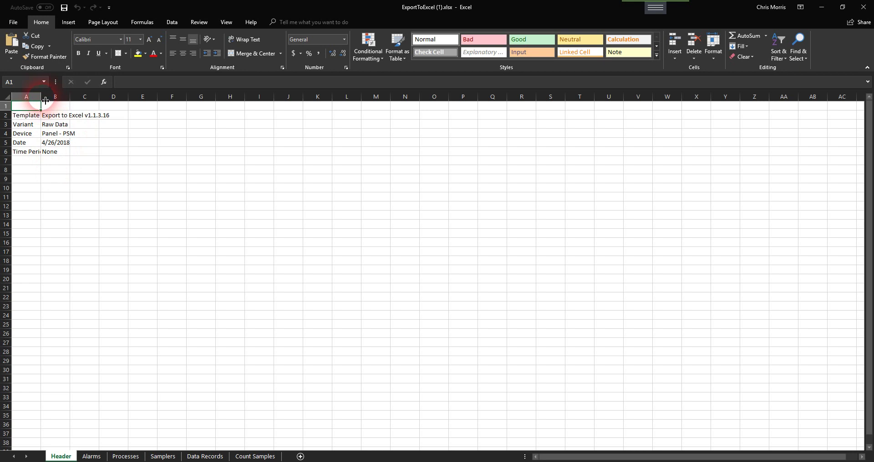
Step: Widen column A on the Header sheet and the DATA FIELD columns H to K on the Processes sheet
drag(41, 100, 76, 100)
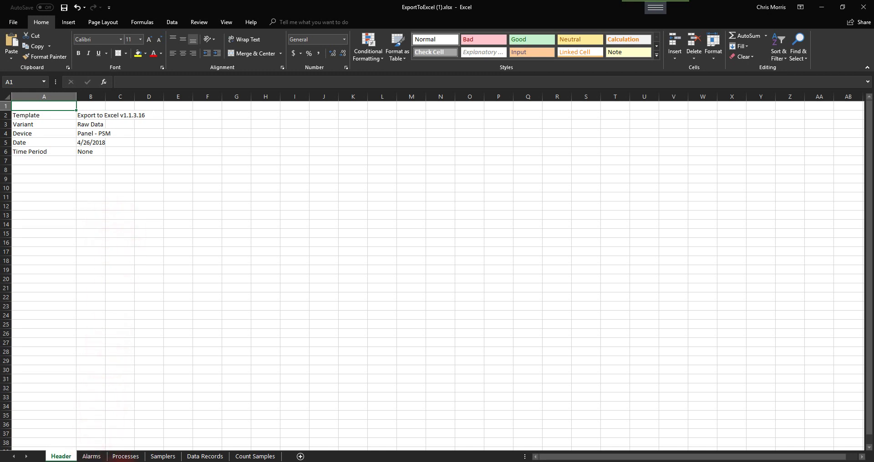
click(91, 456)
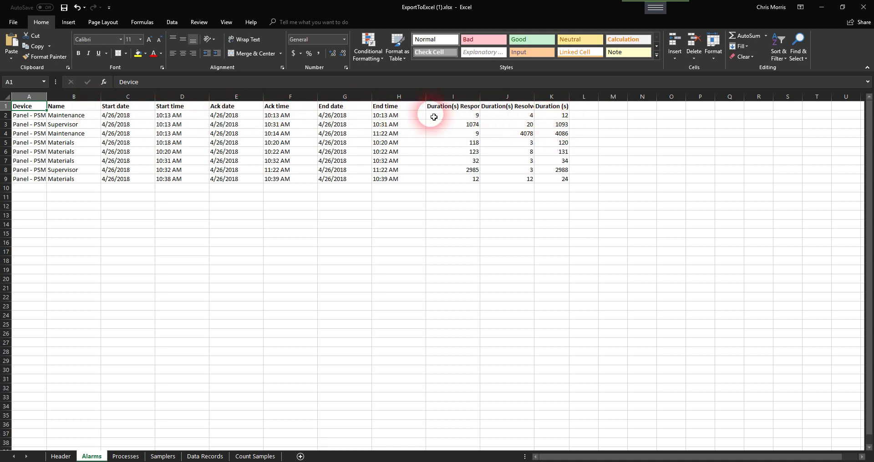
click(125, 456)
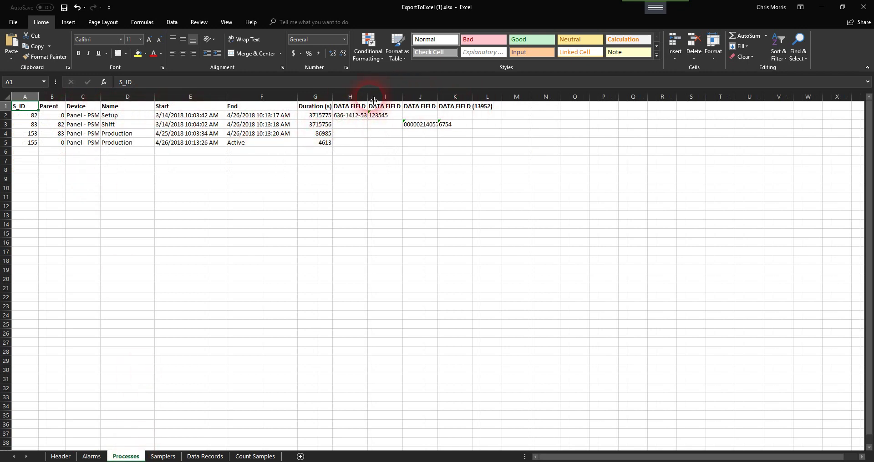
drag(370, 100, 606, 98)
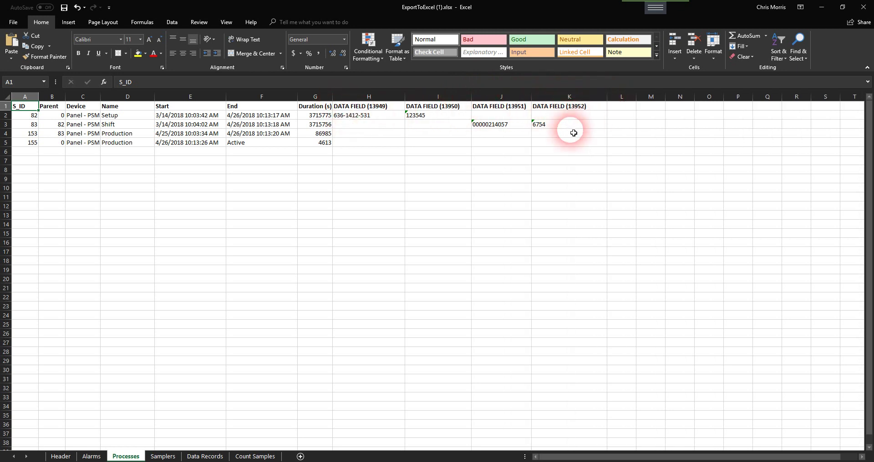
Step: Review the Samplers, Data Records and Count Samples sheets, widening the Device column on the Data Records sheet
click(163, 458)
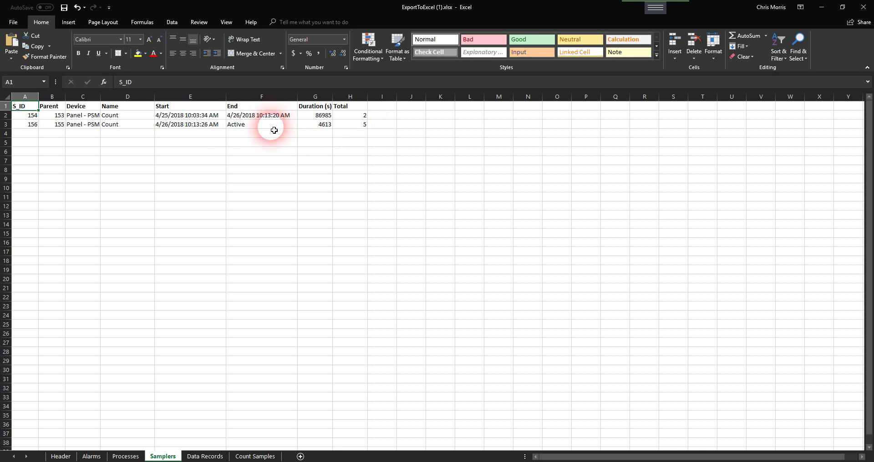
click(213, 458)
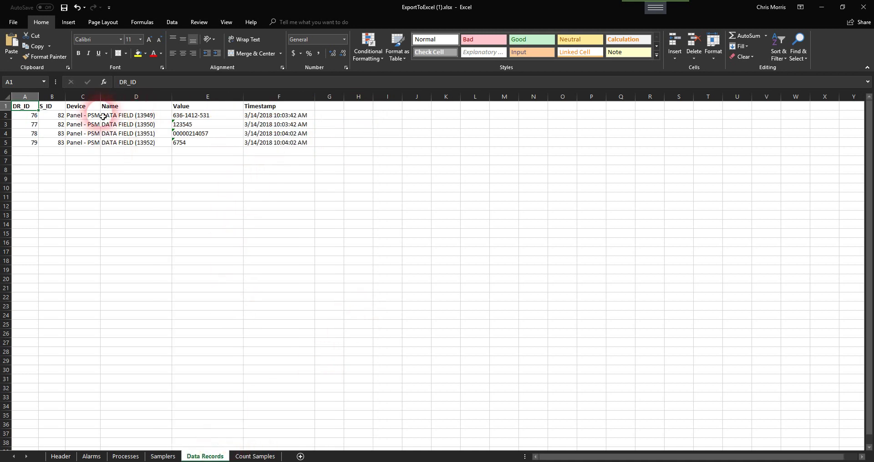
drag(105, 99, 152, 97)
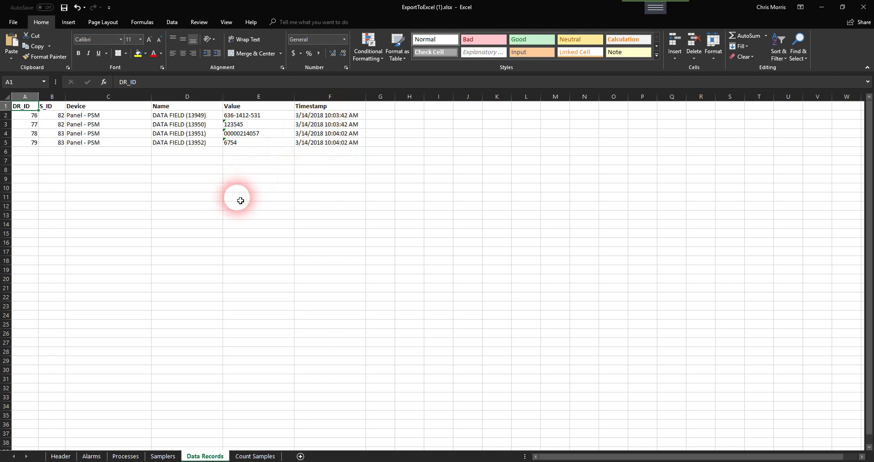
click(255, 456)
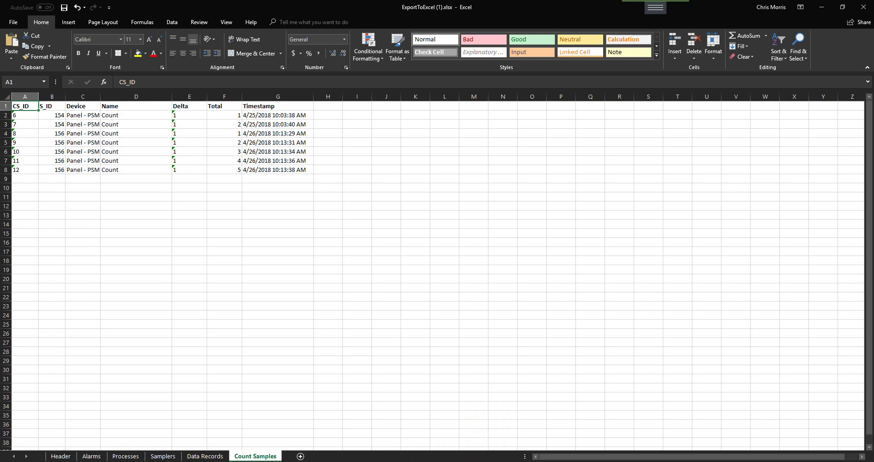
Step: Switch to the Lesson 13 - Advanced presentation in PowerPoint and display its Summary slide
key(alt+Tab)
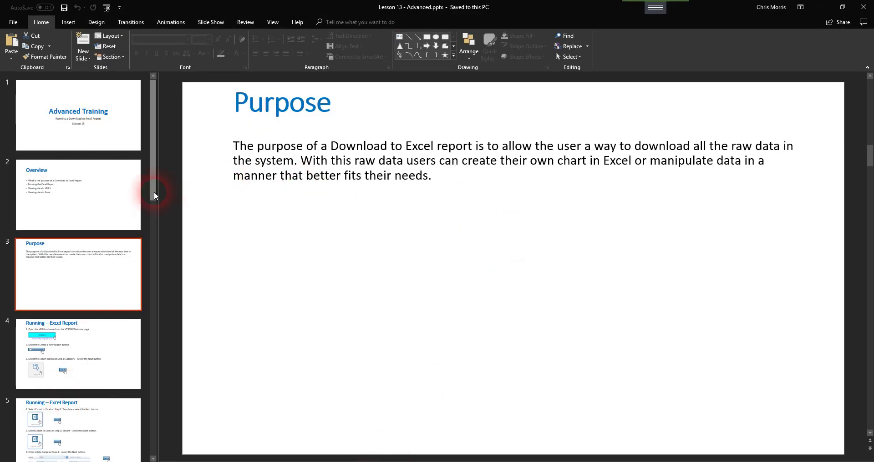
drag(154, 196, 153, 451)
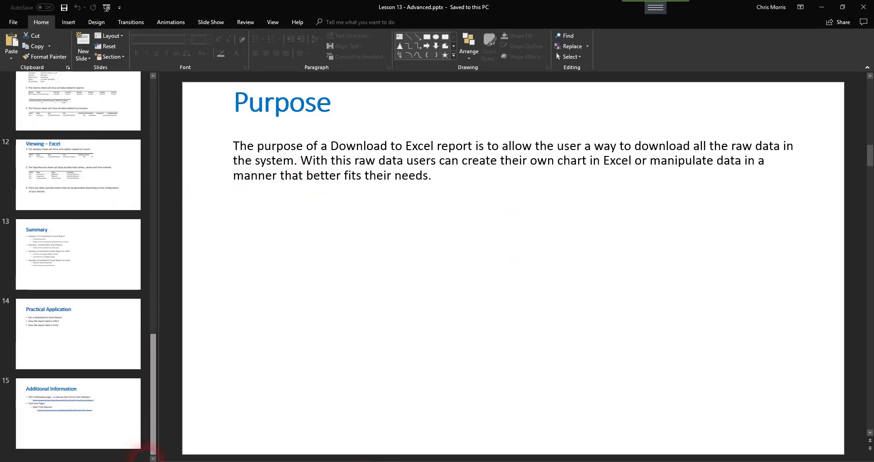
click(94, 250)
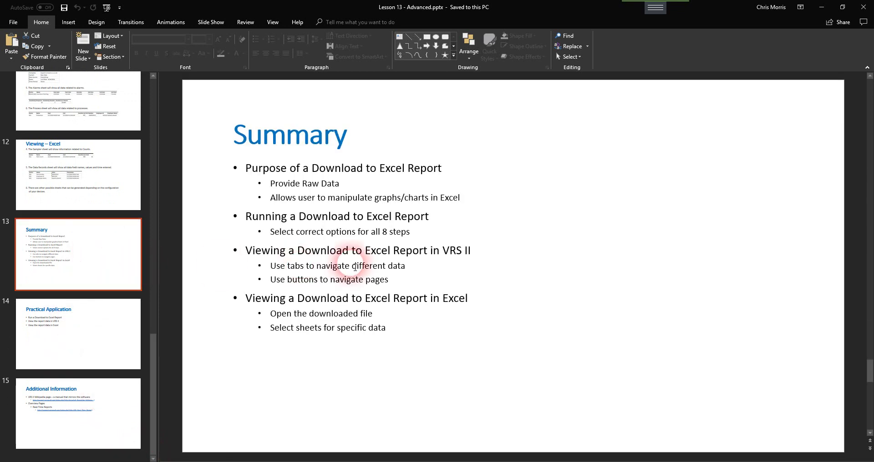